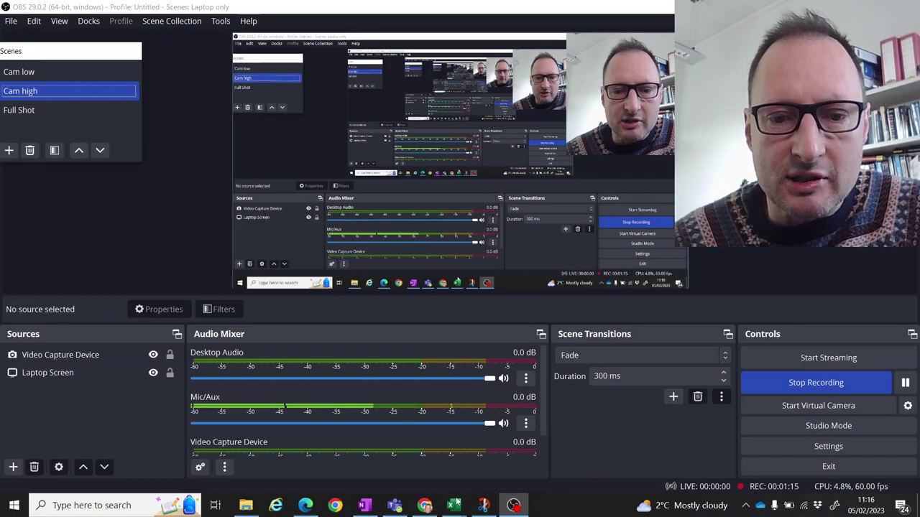
# - Bring the Covid_ECDC workbook to the front and scan across its CrossSection sheet
pyautogui.moveTo(453, 505)
pyautogui.click(518, 457)
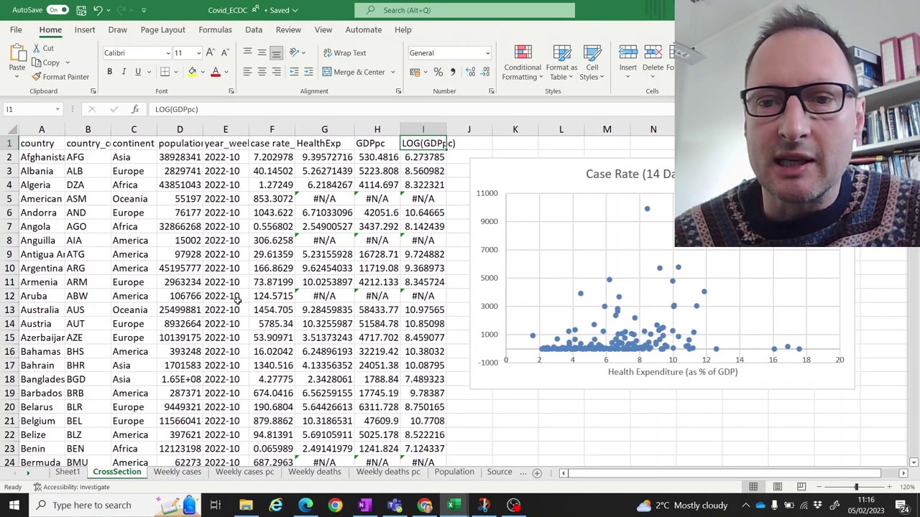
pyautogui.hscroll(5, 237, 301)
pyautogui.hscroll(-5, 237, 302)
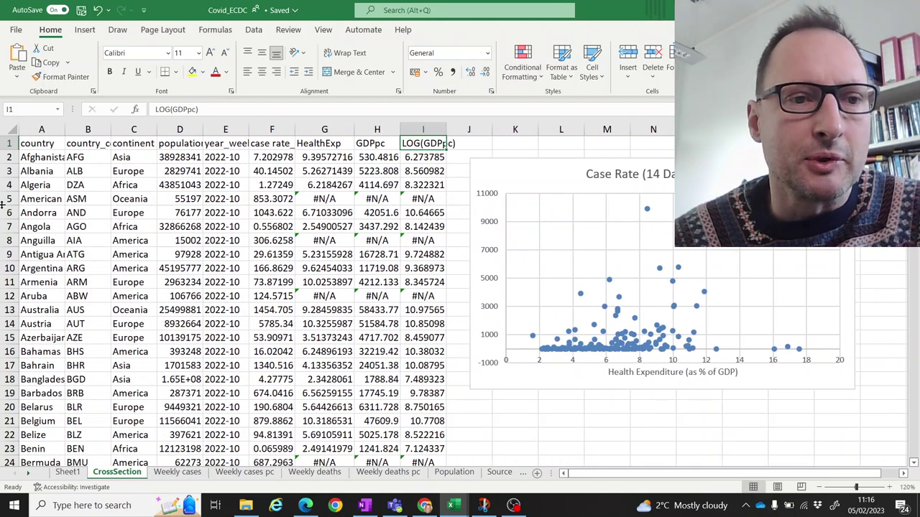
# - Review the country, population, year_week, case rate and HealthExp columns
pyautogui.click(41, 129)
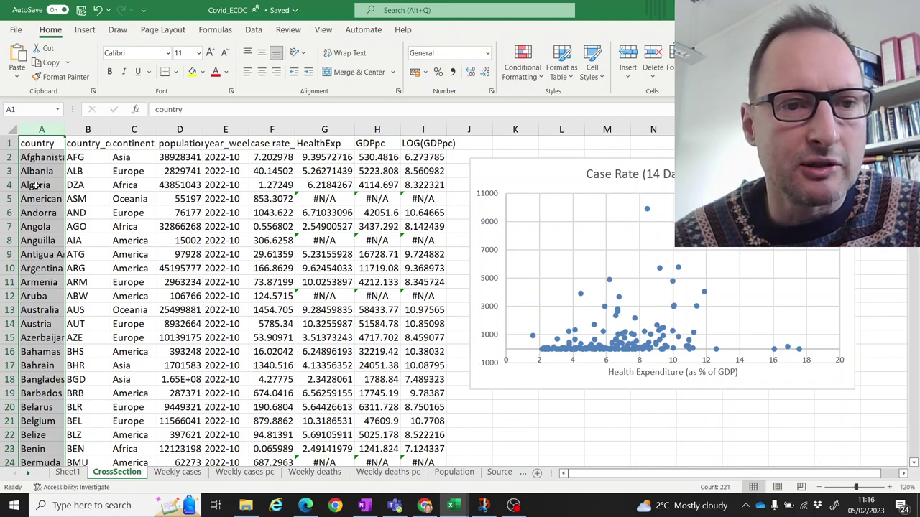
pyautogui.click(175, 130)
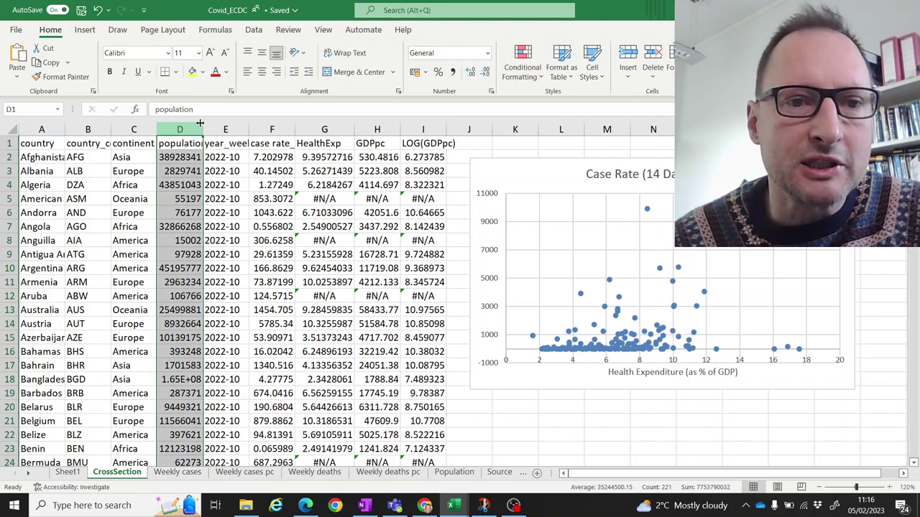
pyautogui.click(228, 214)
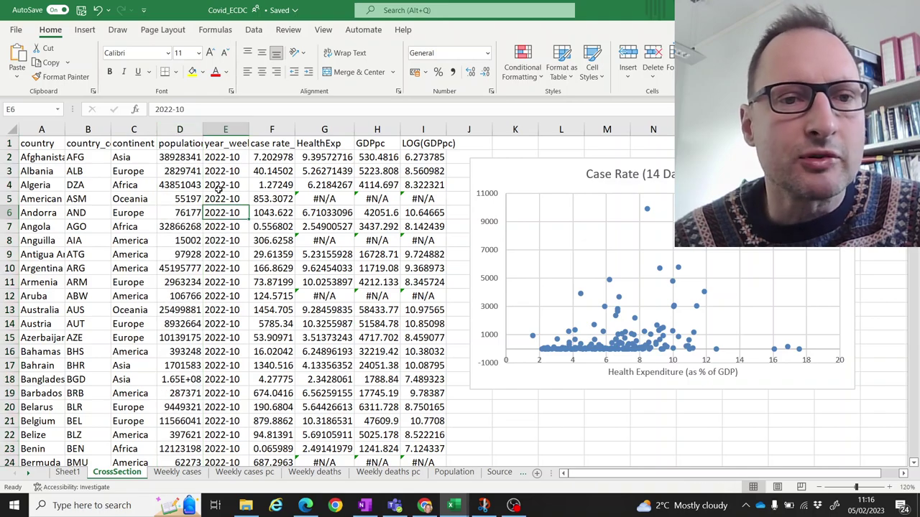
pyautogui.click(219, 186)
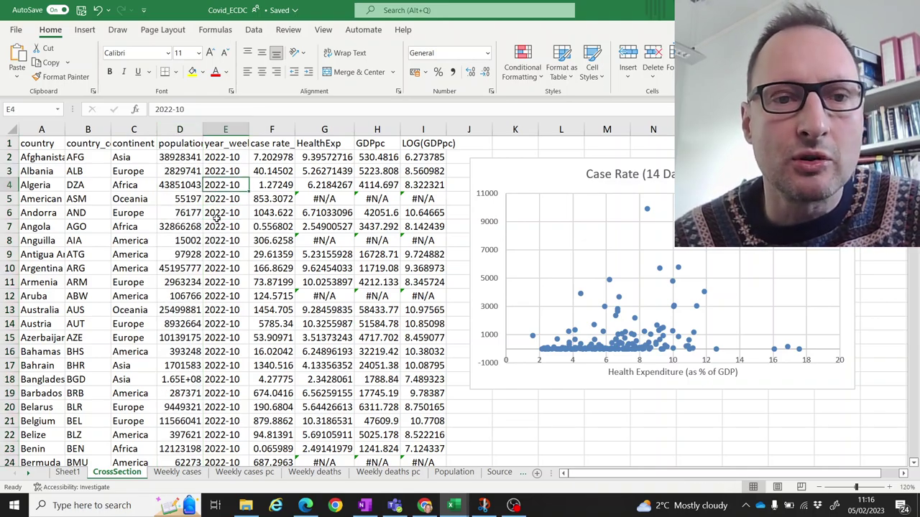
pyautogui.click(271, 129)
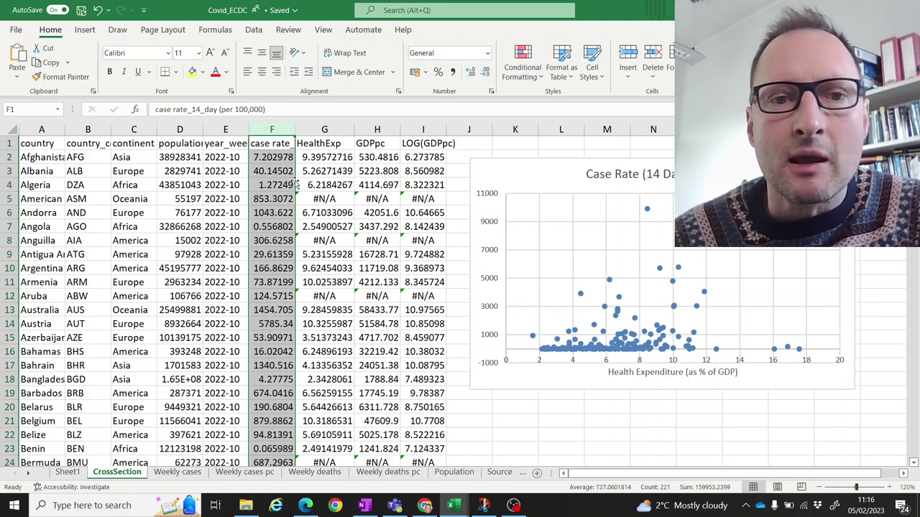
pyautogui.click(344, 127)
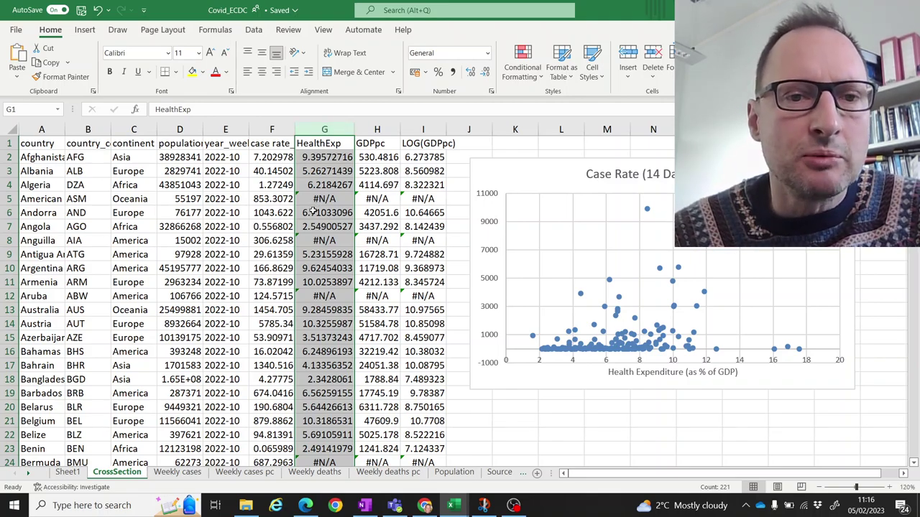
pyautogui.click(284, 129)
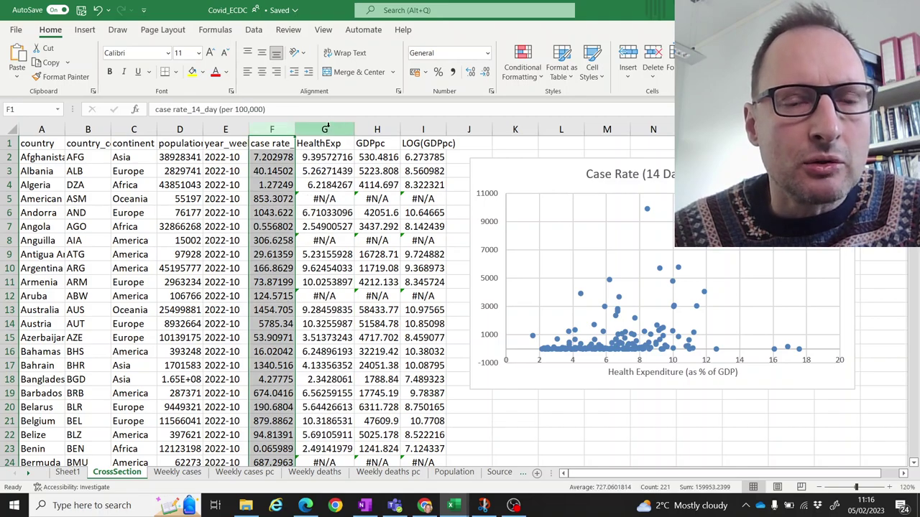
pyautogui.click(322, 129)
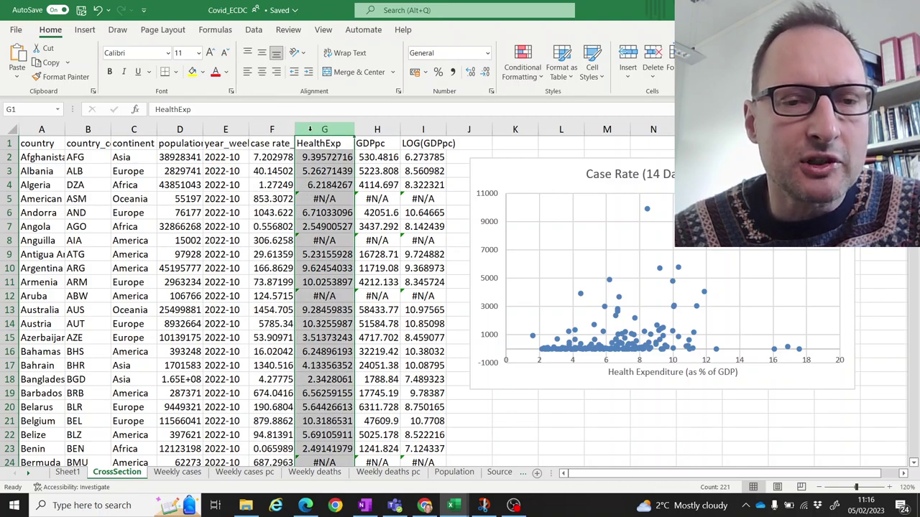
pyautogui.click(273, 128)
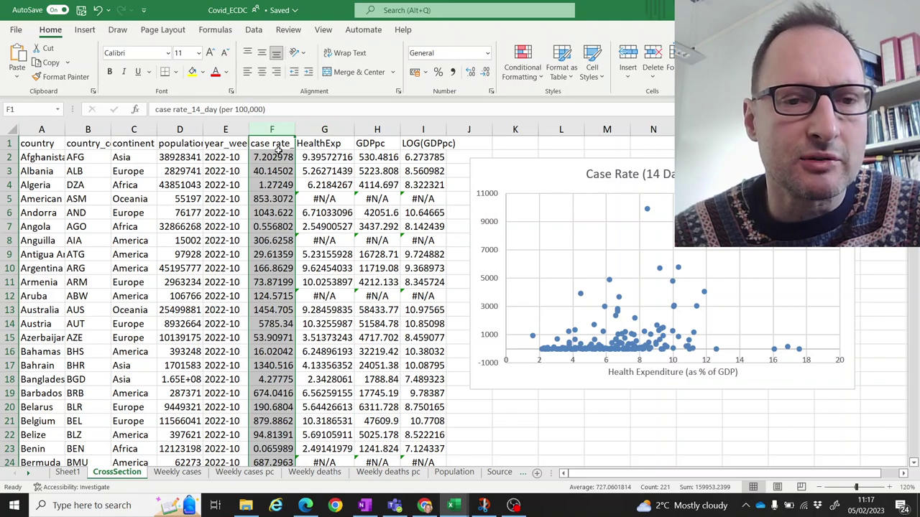
# - Scroll right to view the full case-rate versus health-expenditure scatter chart and its outlier
pyautogui.hscroll(5, 302, 204)
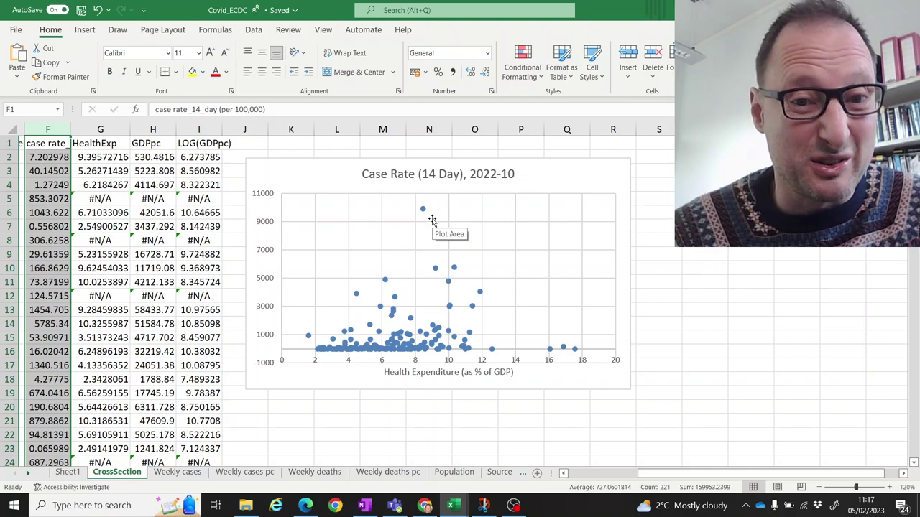
pyautogui.moveTo(424, 211)
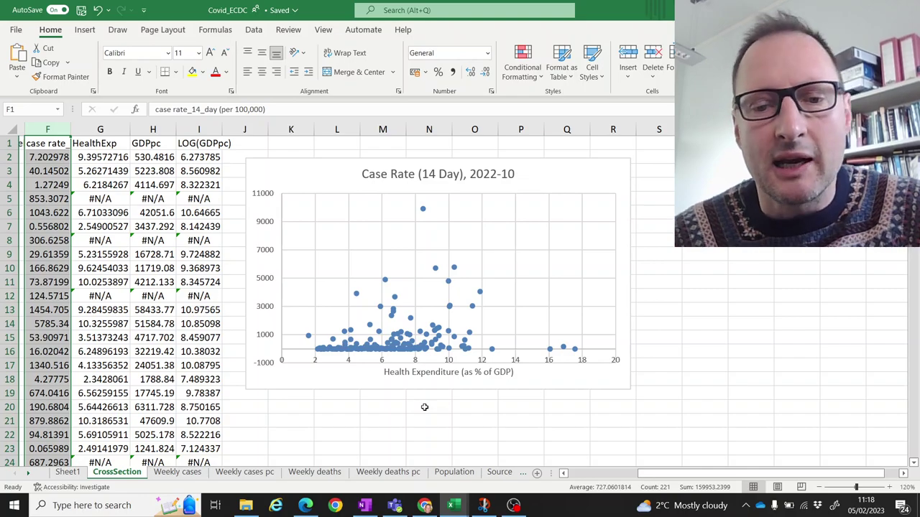
pyautogui.click(458, 511)
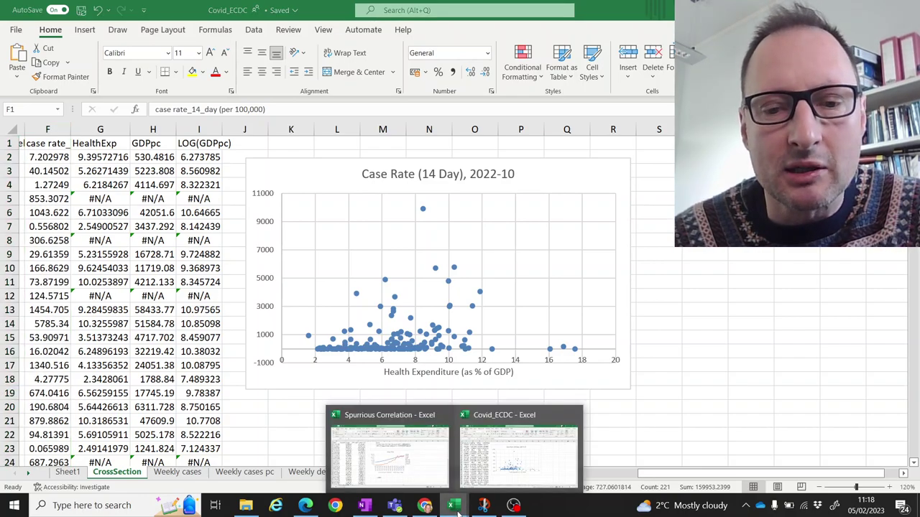
# - Switch to the Spurrious Correlation workbook and clear the CORREL result in F23
pyautogui.click(415, 469)
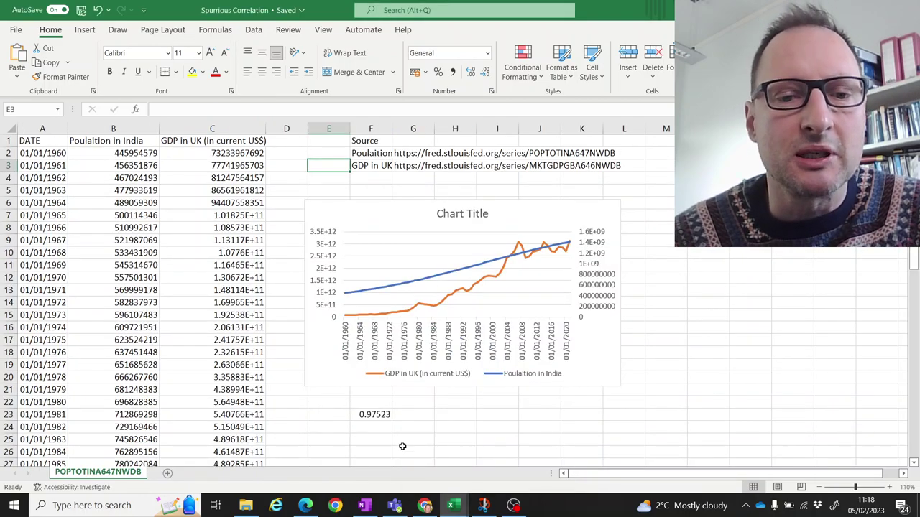
pyautogui.click(378, 415)
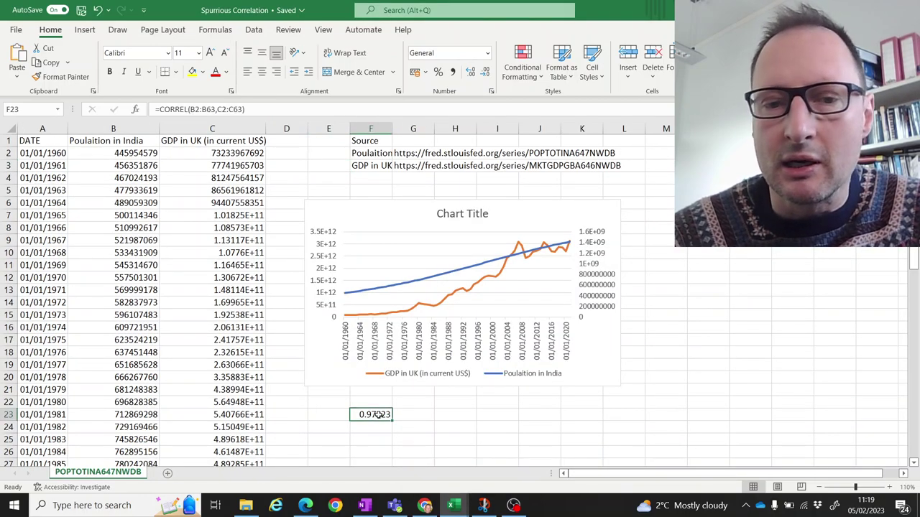
pyautogui.press('Delete')
pyautogui.click(474, 429)
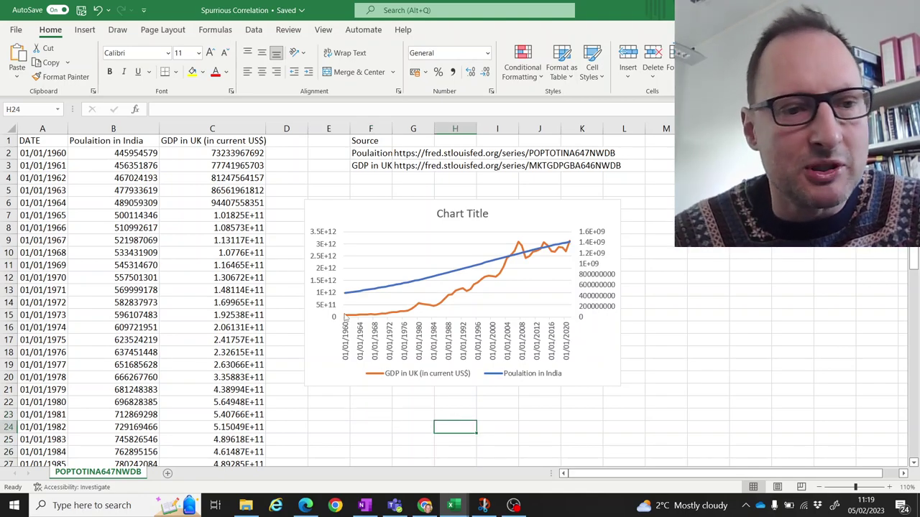
# - Review the DATE, India population and UK GDP columns
pyautogui.click(42, 128)
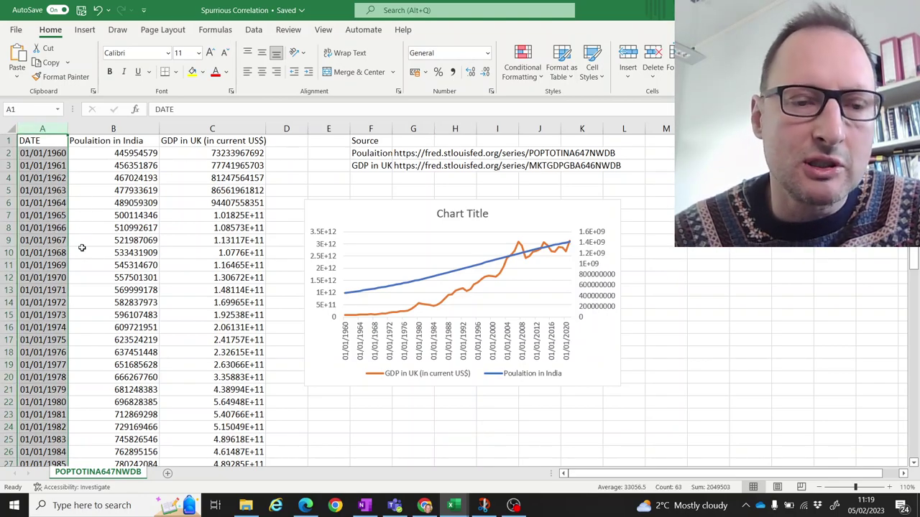
pyautogui.click(120, 153)
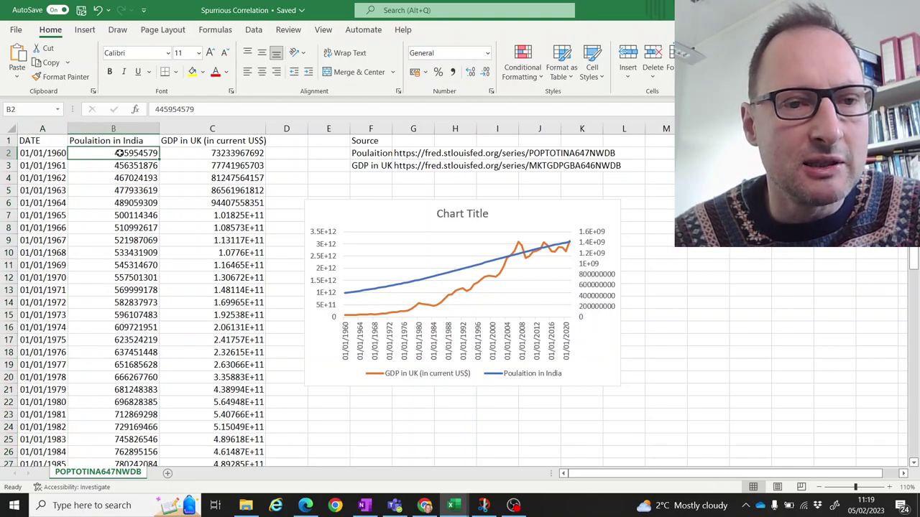
pyautogui.click(200, 128)
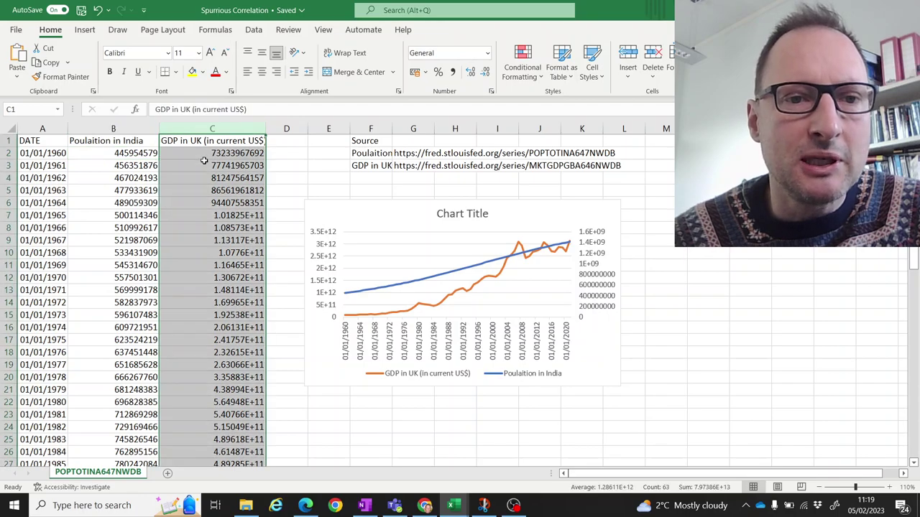
pyautogui.click(204, 161)
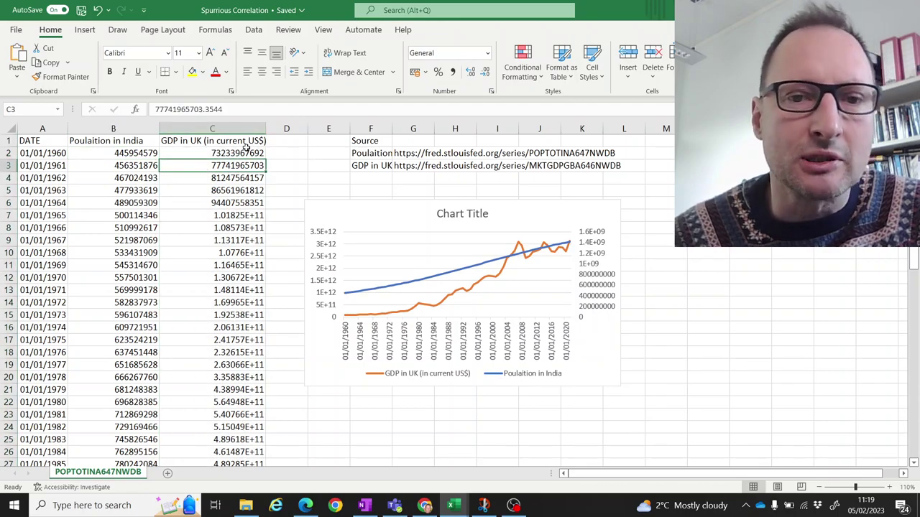
# - Search Google for 'fred data' in Chrome and open the FRED homepage
pyautogui.click(424, 506)
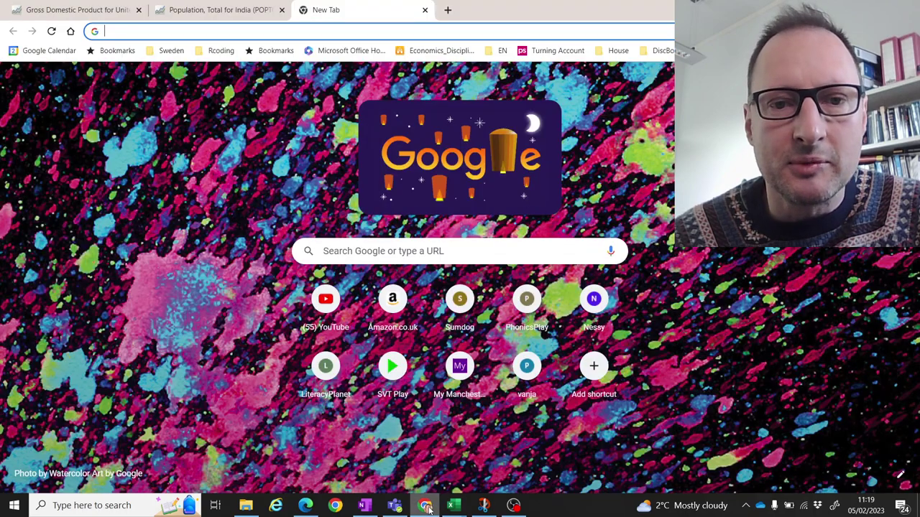
pyautogui.click(307, 32)
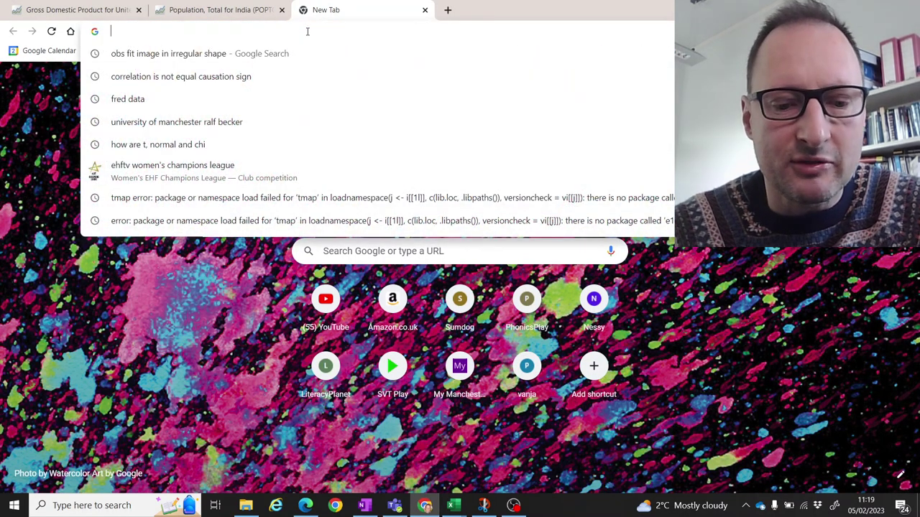
pyautogui.write('fred')
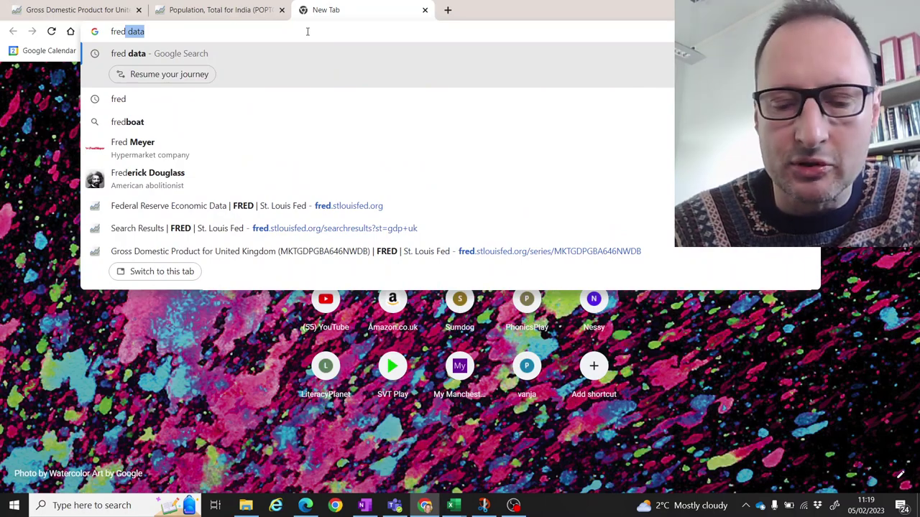
pyautogui.write(' data')
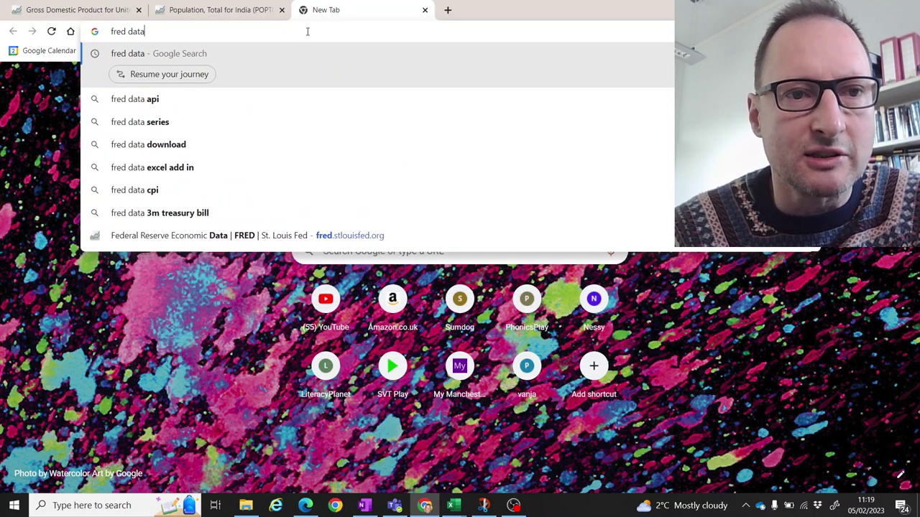
pyautogui.press('Return')
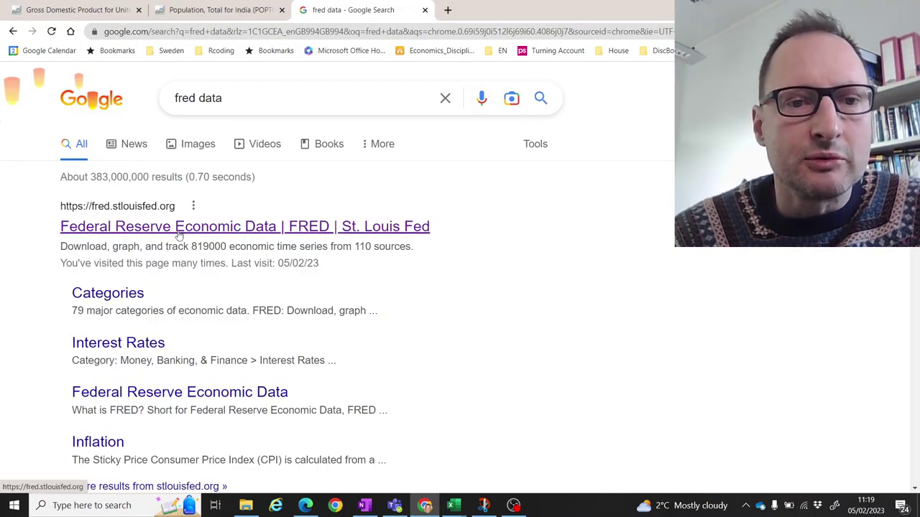
pyautogui.click(178, 233)
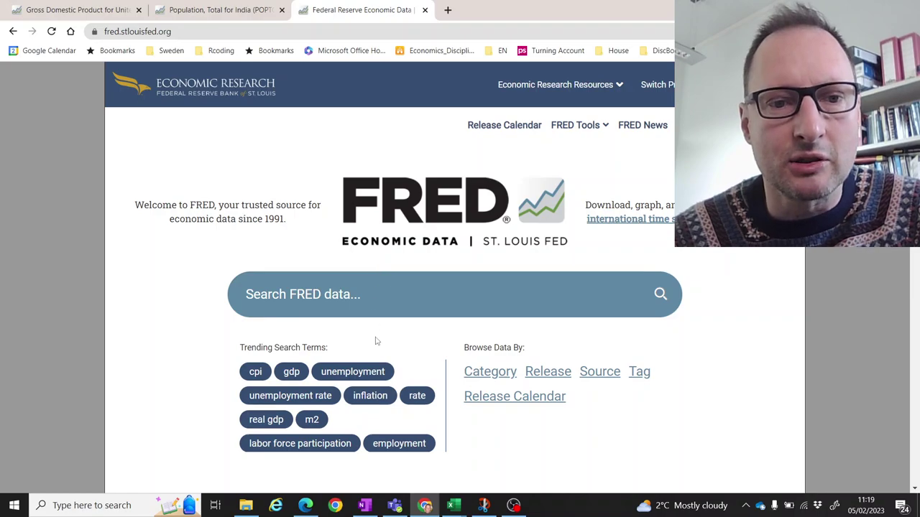
# - Search FRED for 'india population' and open the Population, Total for India series
pyautogui.click(368, 307)
pyautogui.write('in')
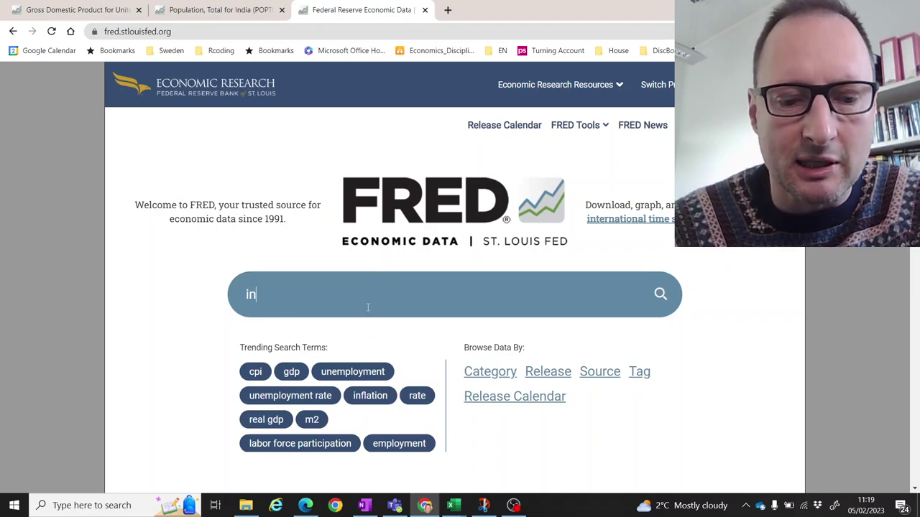
pyautogui.write('dia p')
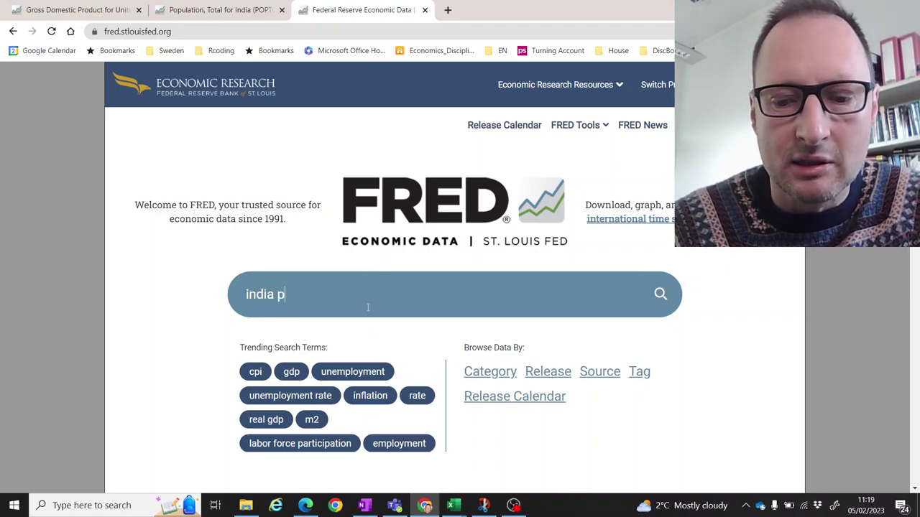
pyautogui.write('opulation')
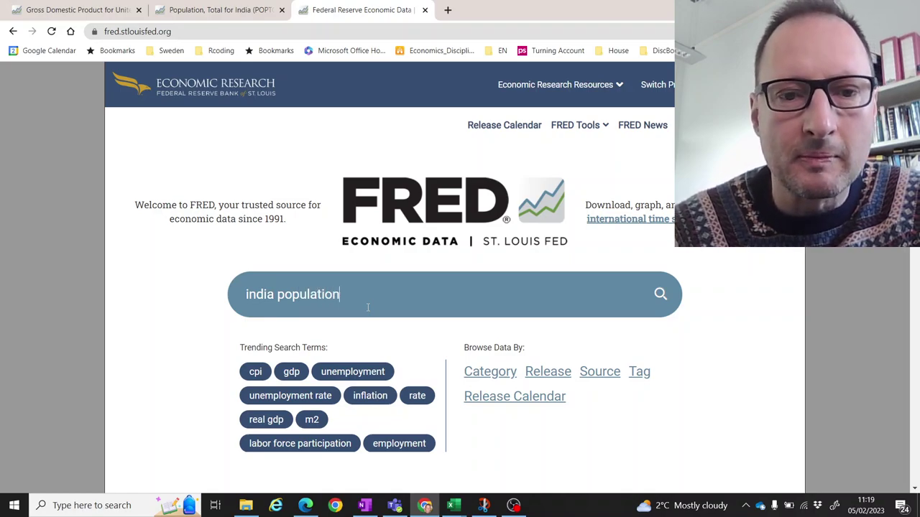
pyautogui.press('Return')
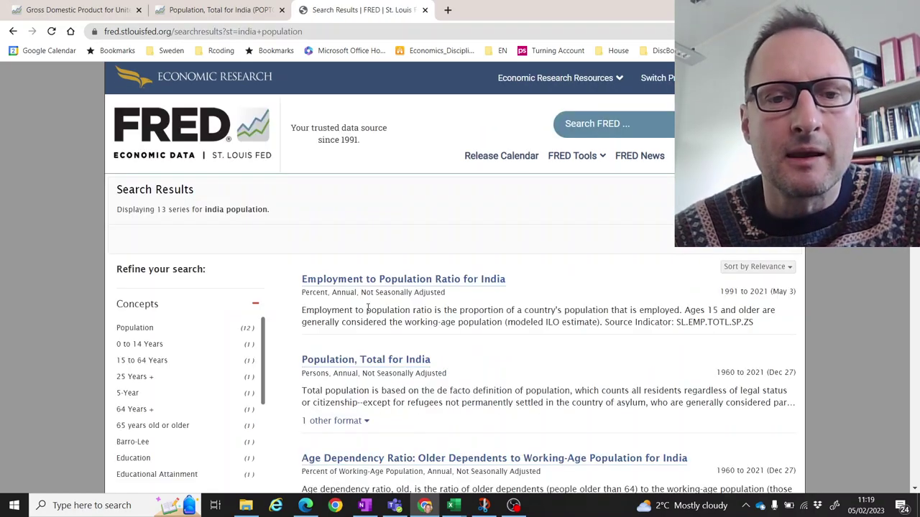
pyautogui.click(384, 366)
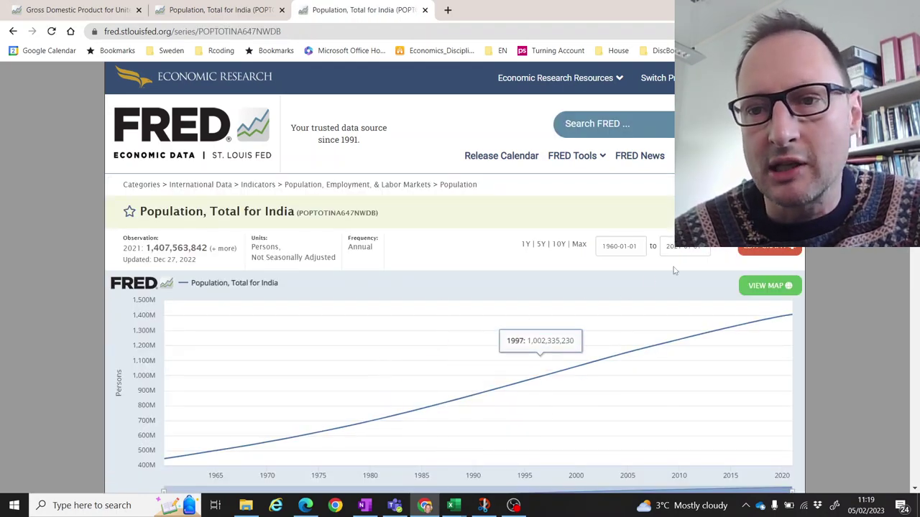
# - Search FRED for 'UK GDP annual' and open the Gross Domestic Product for United Kingdom series
pyautogui.click(599, 124)
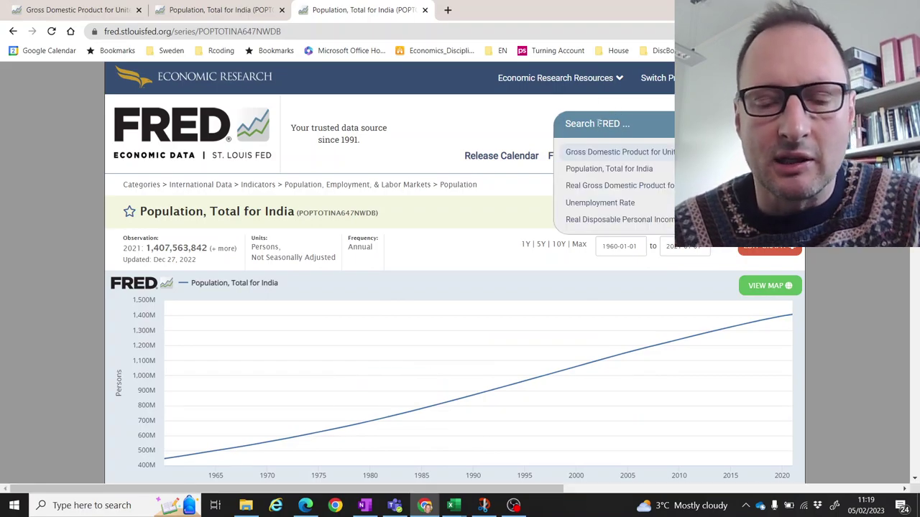
pyautogui.write('U')
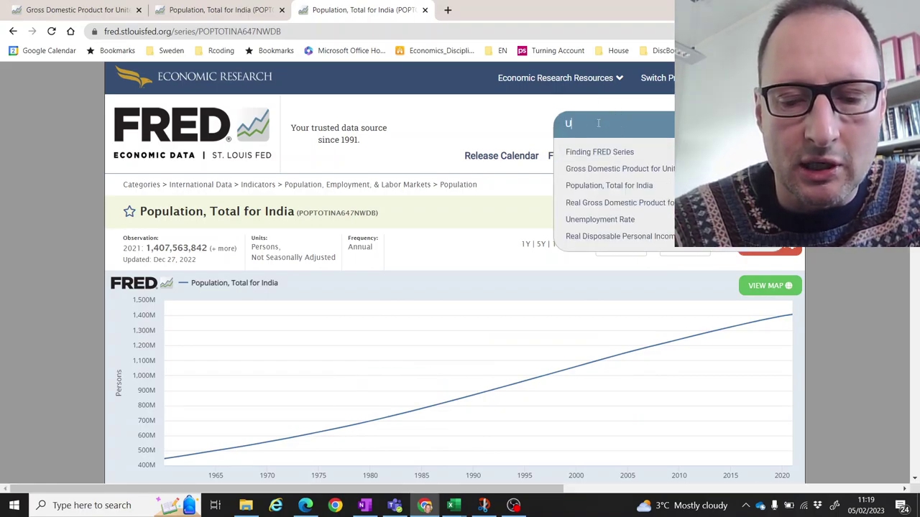
pyautogui.write('K GDP annual')
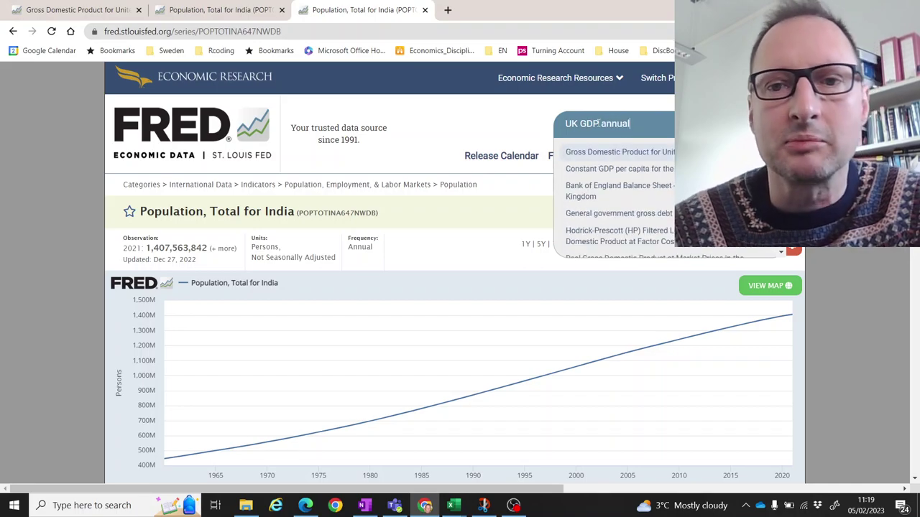
pyautogui.press('Return')
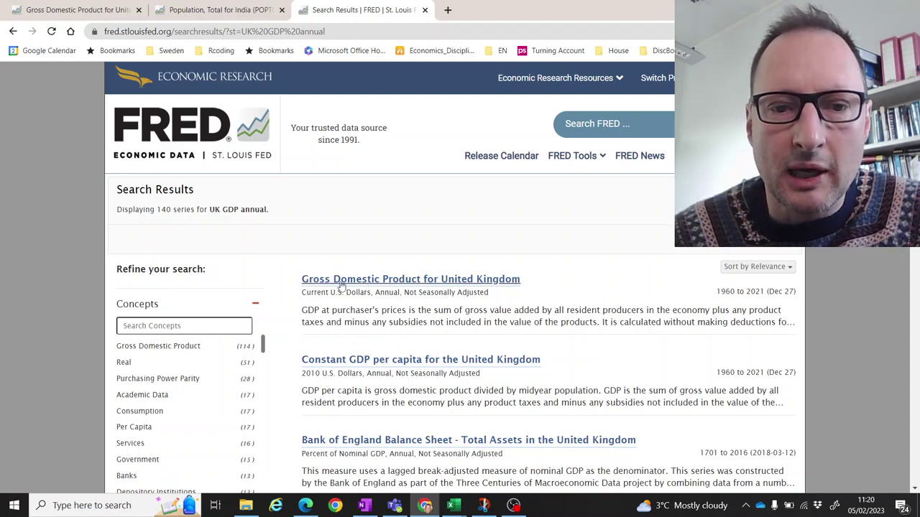
pyautogui.click(436, 281)
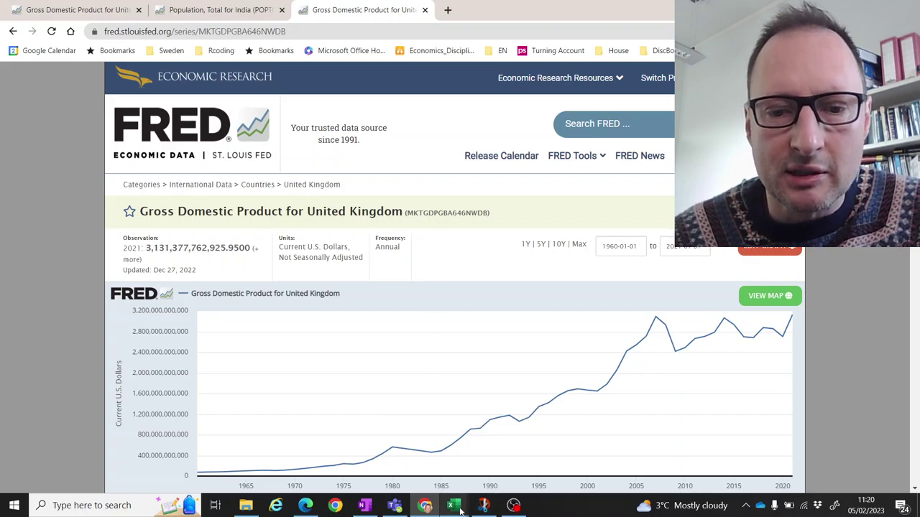
# - Return to the Spurious Correlation workbook and select the India population and UK GDP data
pyautogui.moveTo(452, 505)
pyautogui.click(393, 469)
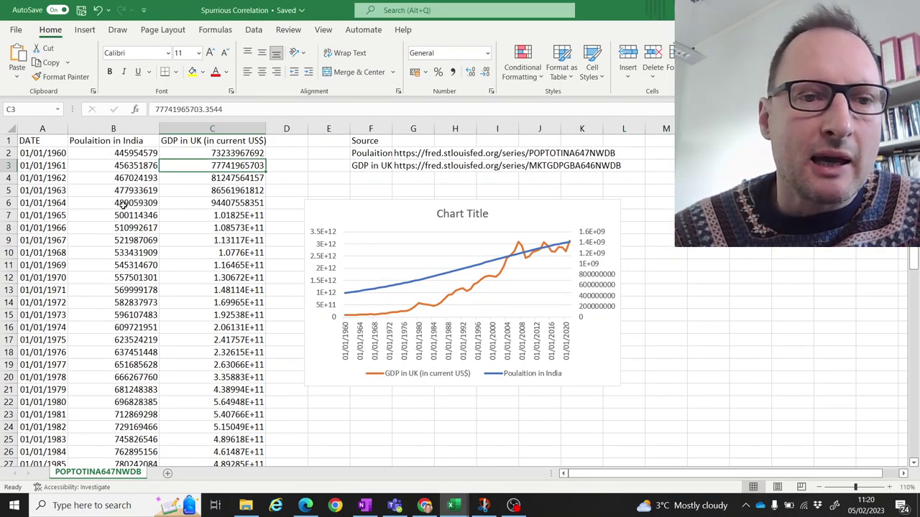
pyautogui.click(126, 139)
pyautogui.hotkey('ctrl', 'shift', 'Down')
pyautogui.press('Right')
pyautogui.hotkey('ctrl', 'shift', 'Down')
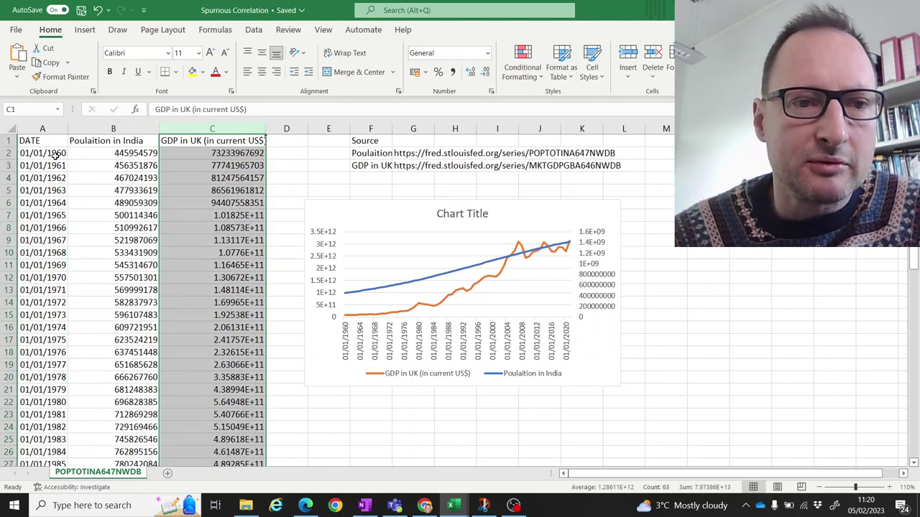
# - Enlarge the dual-axis chart by dragging its lower-right corner
pyautogui.click(322, 356)
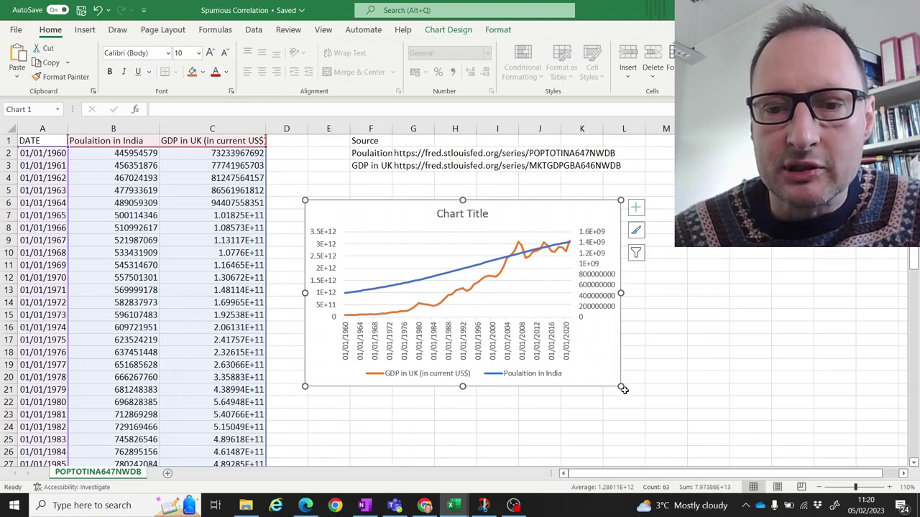
pyautogui.moveTo(622, 387); pyautogui.dragTo(646, 429)
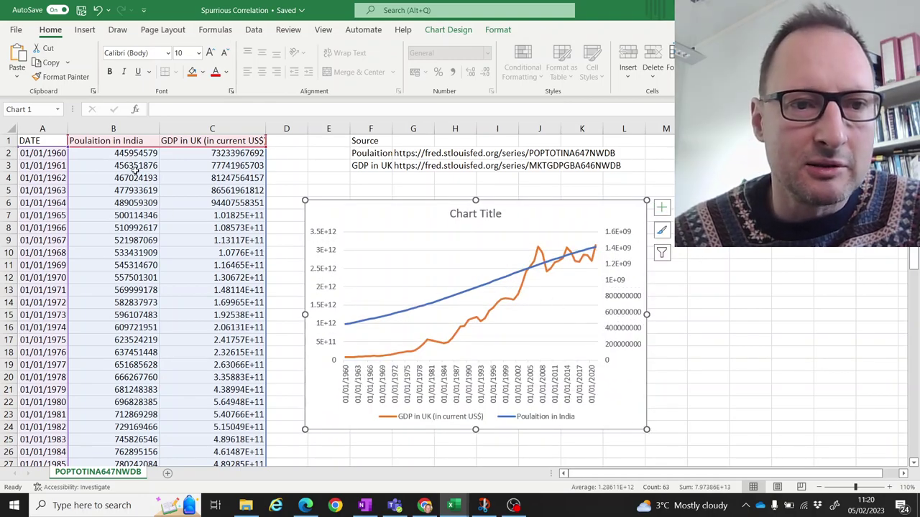
pyautogui.click(135, 167)
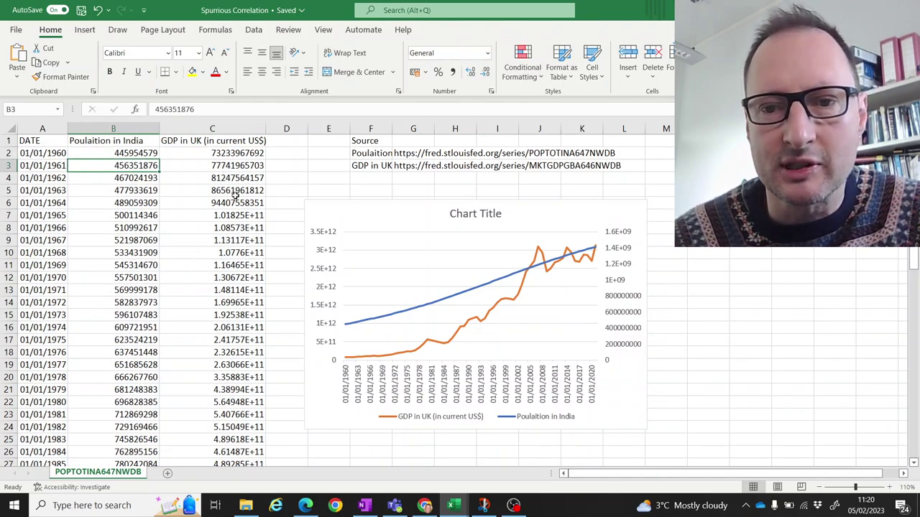
pyautogui.moveTo(385, 321)
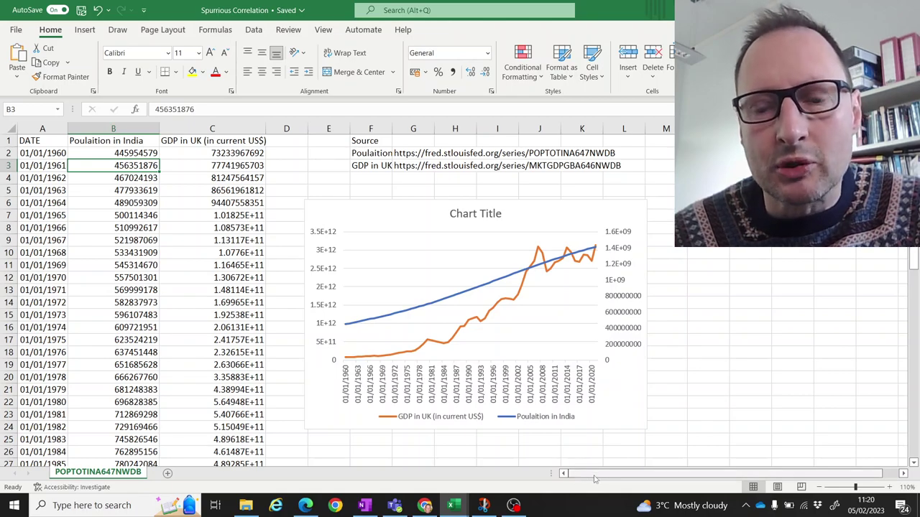
pyautogui.click(903, 473)
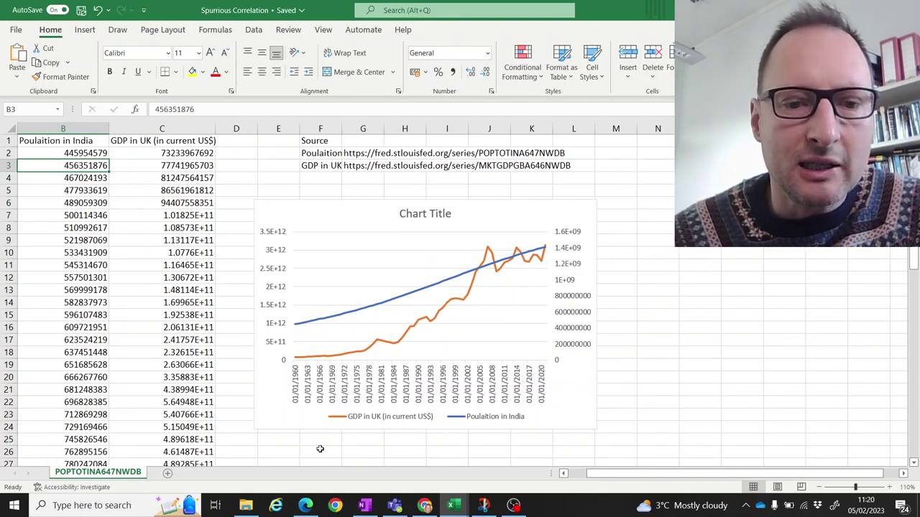
# - Start a CORREL formula in E26 with the India population range B2:B63
pyautogui.click(280, 451)
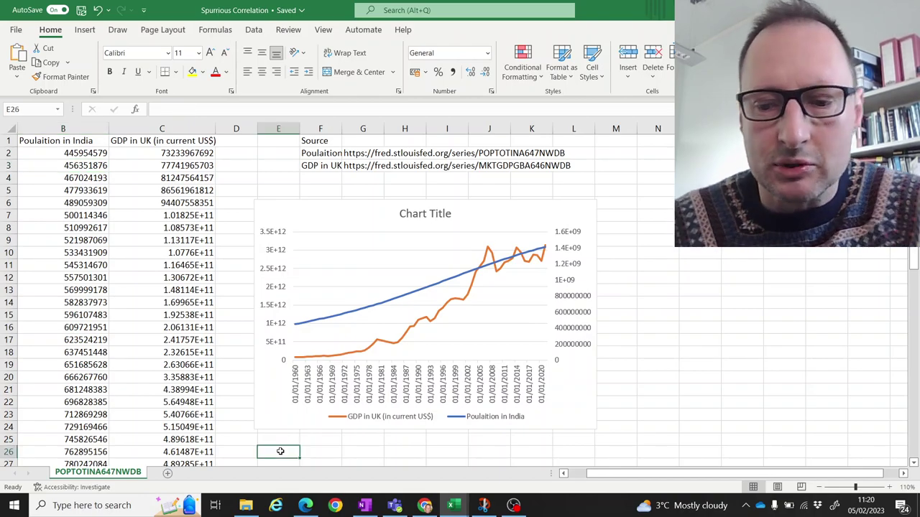
pyautogui.write('=corre')
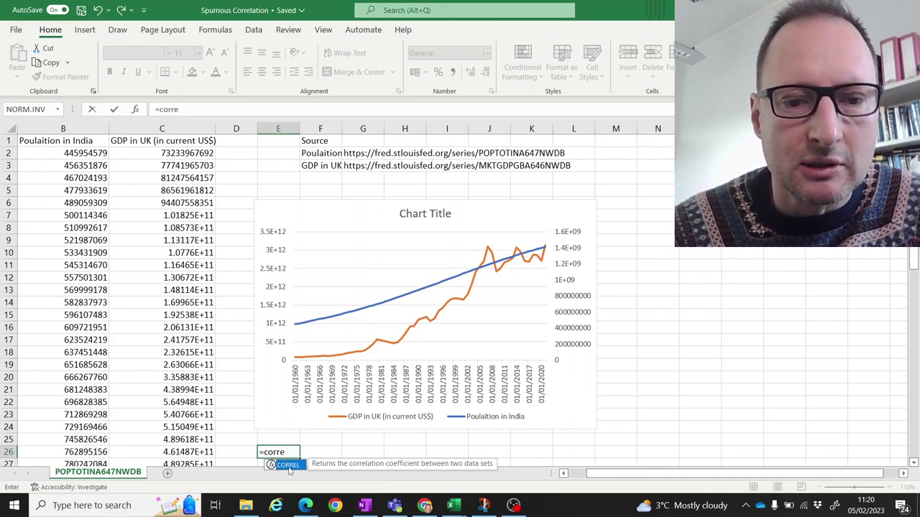
pyautogui.click(293, 452)
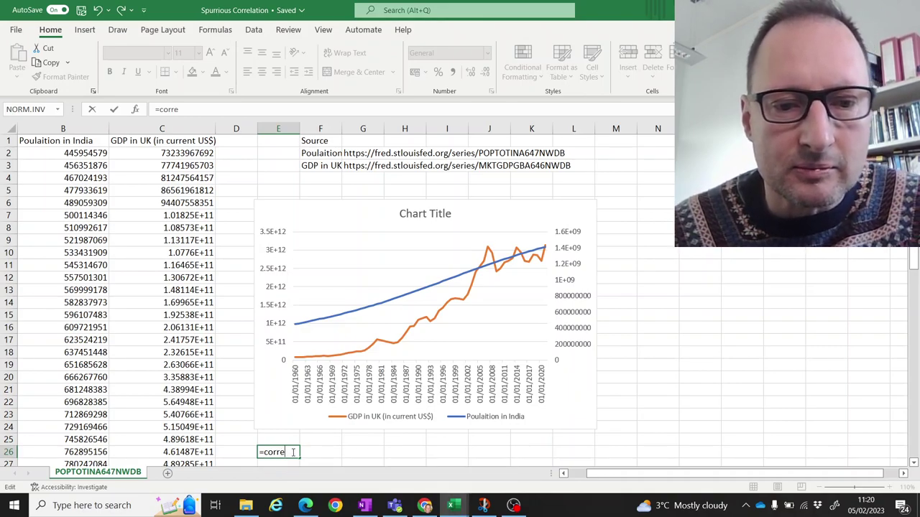
pyautogui.write('l(')
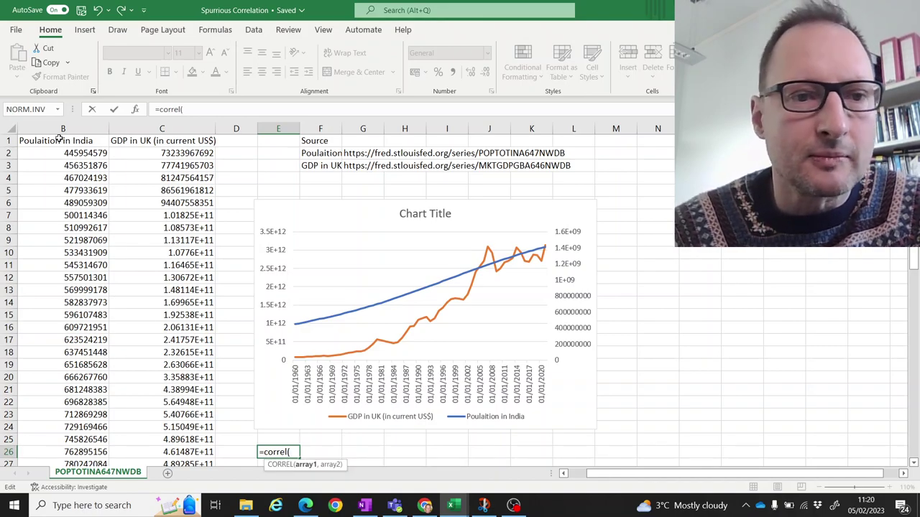
pyautogui.click(65, 153)
pyautogui.press('End')
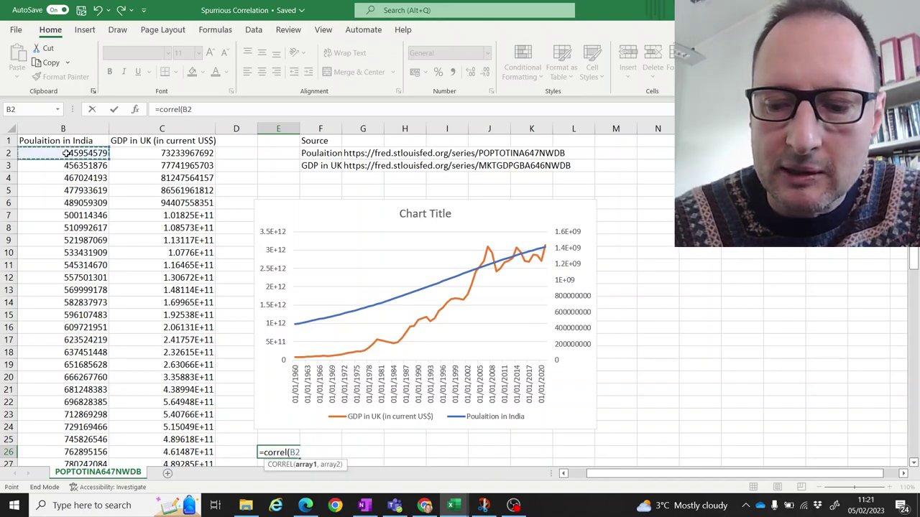
pyautogui.hotkey('shift', 'Down')
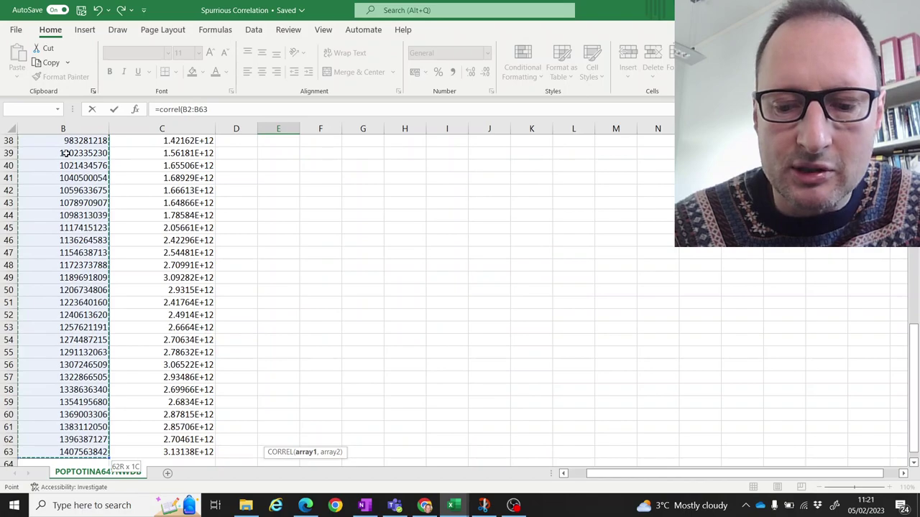
pyautogui.write(',')
# - Add the UK GDP range C2:C63 and enter the formula, returning 0.97523
pyautogui.scroll(12, 359, 213)
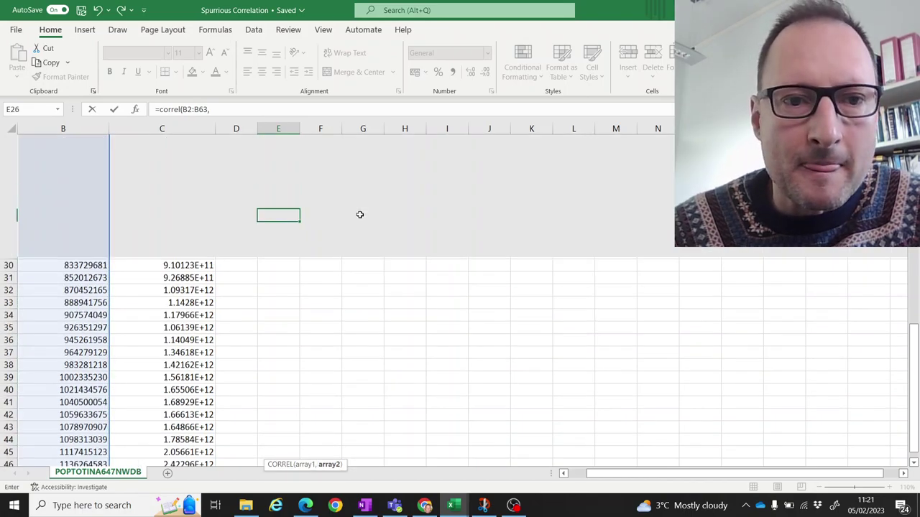
pyautogui.click(210, 154)
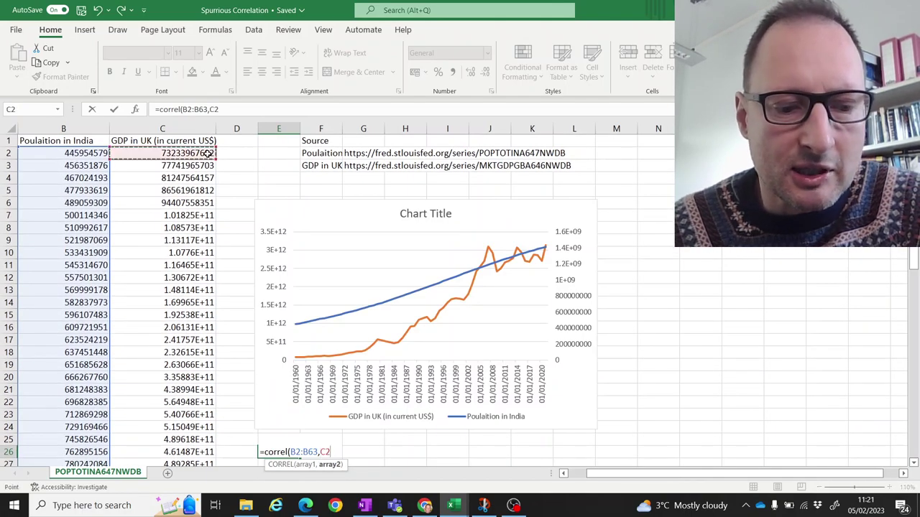
pyautogui.hotkey('ctrl', 'shift', 'Down')
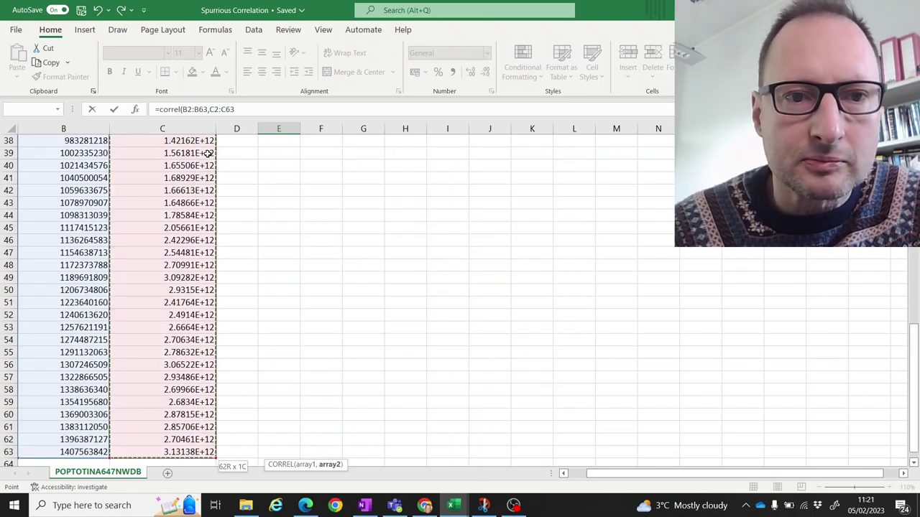
pyautogui.write(')')
pyautogui.press('Return')
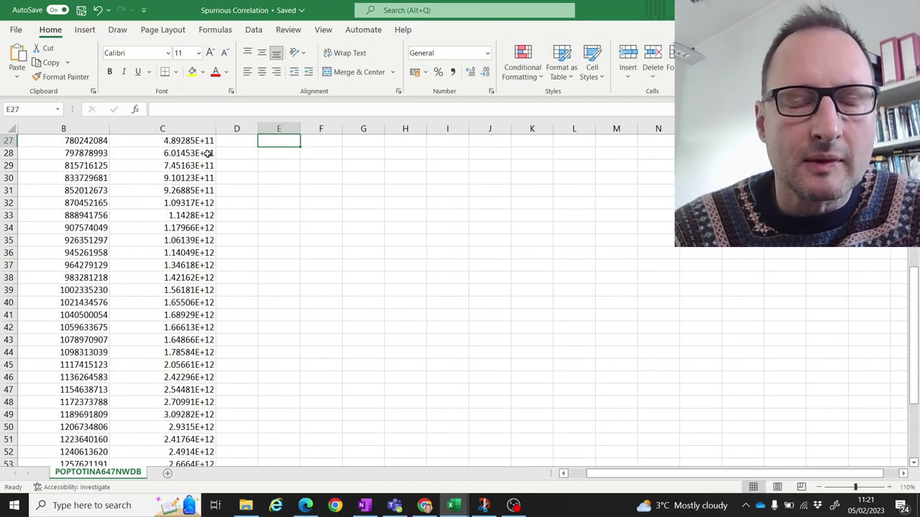
pyautogui.scroll(9, 408, 235)
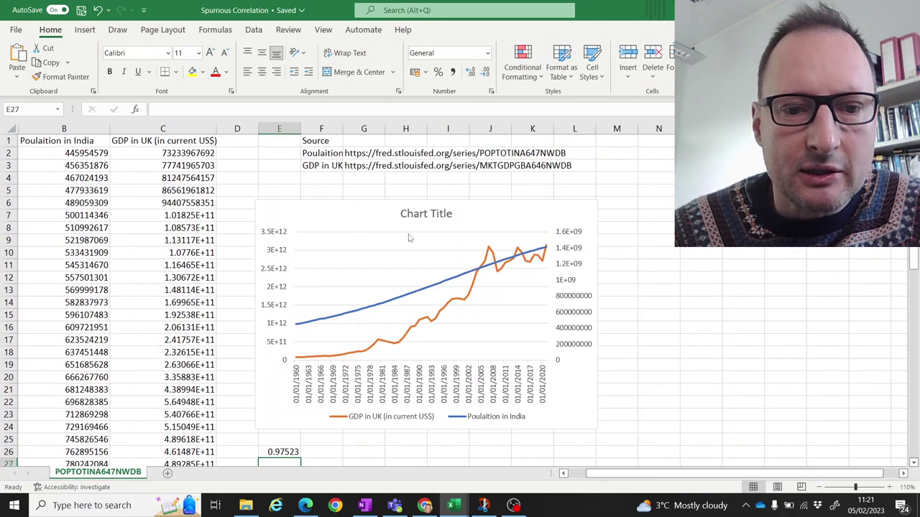
pyautogui.click(280, 451)
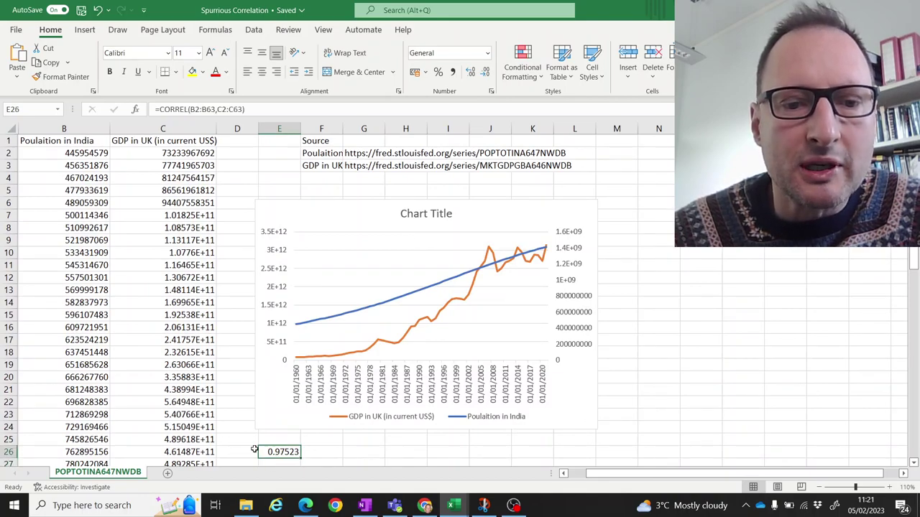